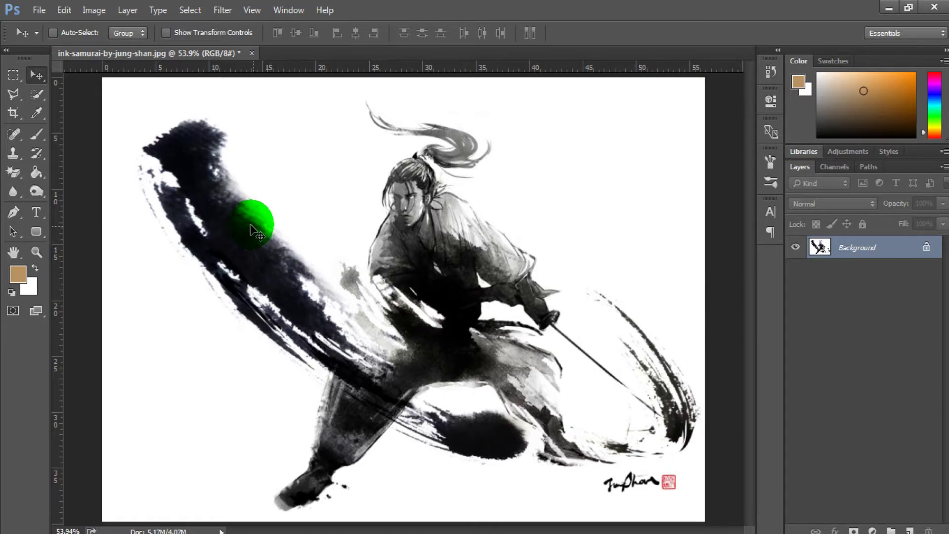
Add the text "SAMURAI" over the brush stroke beside the samurai figure
key("t")
left_click(225, 267)
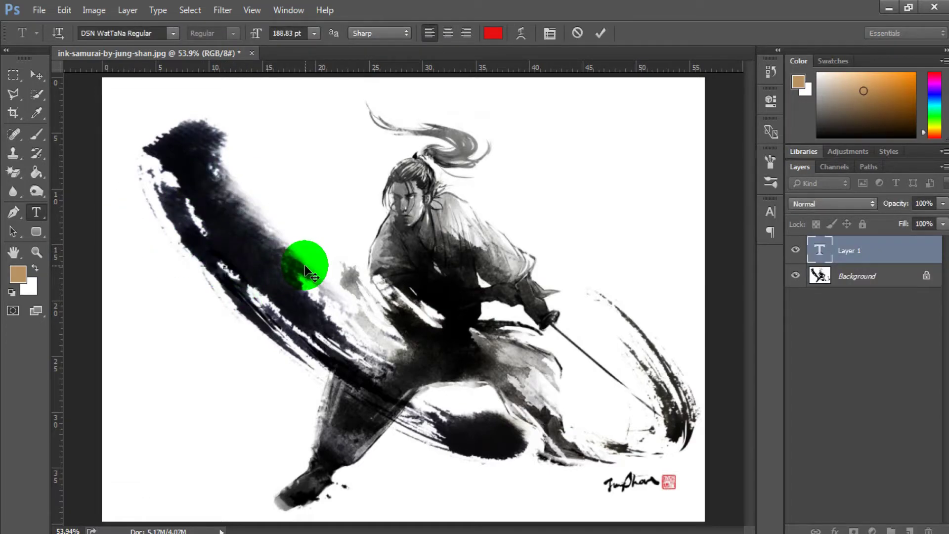
type("SAMURAI")
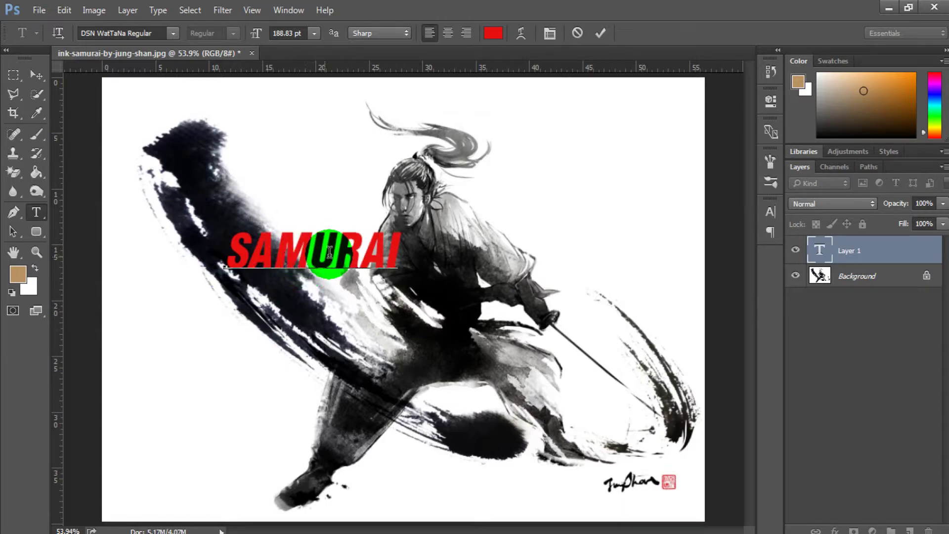
Recolour the whole SAMURAI text to a dark red and commit the text edit
double_click(306, 271)
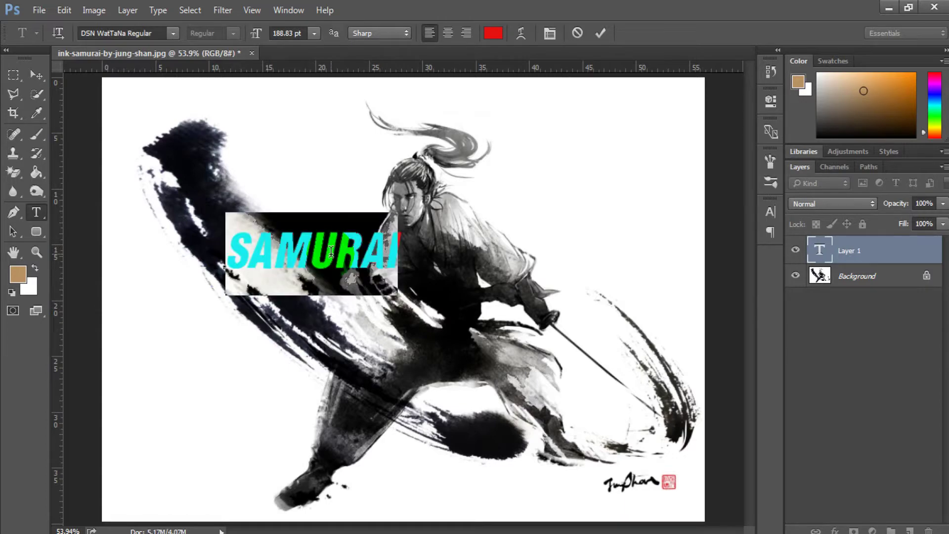
left_click(493, 32)
mouse_move(599, 268)
left_mouse_down()
mouse_move(693, 301)
mouse_move(674, 272)
mouse_move(674, 281)
left_mouse_up()
left_click(877, 180)
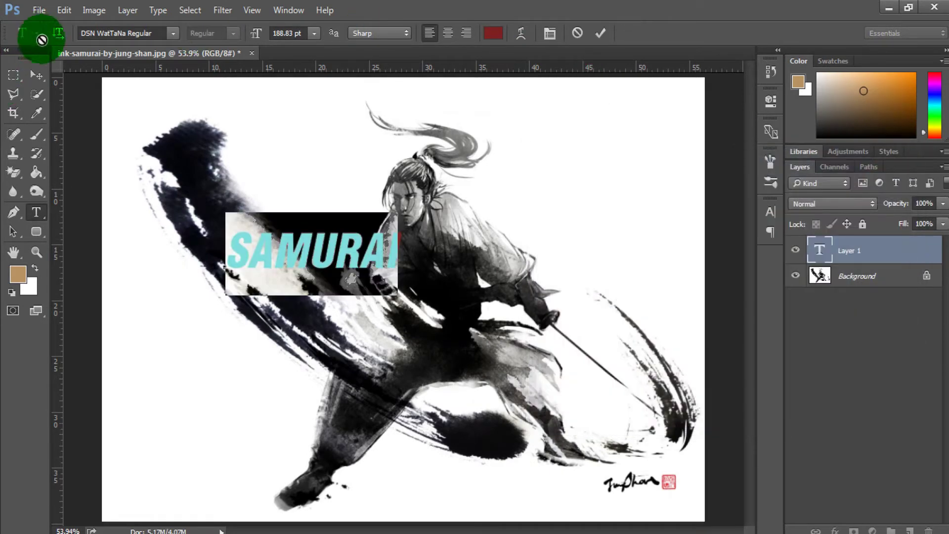
left_click(36, 75)
Enlarge the SAMURAI text proportionally and place it across the samurai's chest and the brush stroke
left_click_drag(321, 241, 313, 248)
key("ctrl+t")
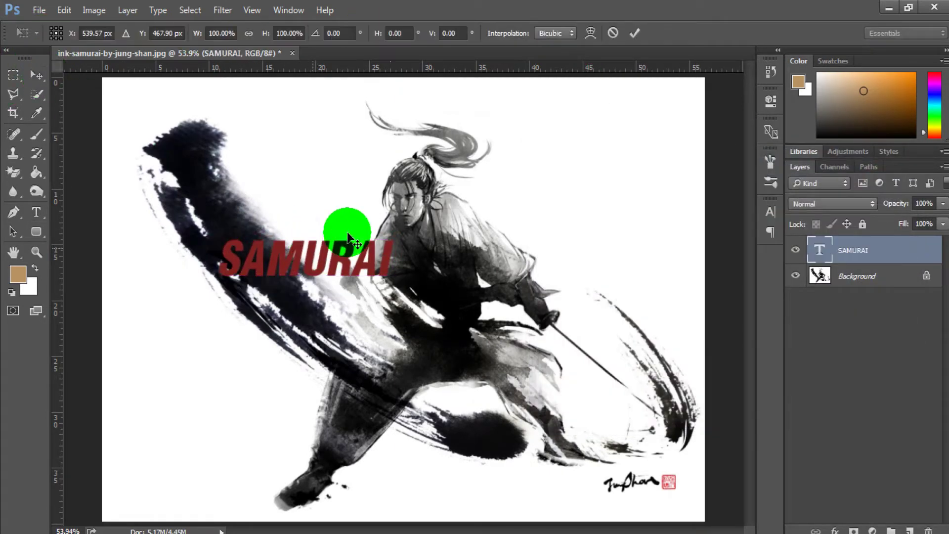
left_click_drag(394, 239, 609, 125)
left_click_drag(492, 217, 499, 224)
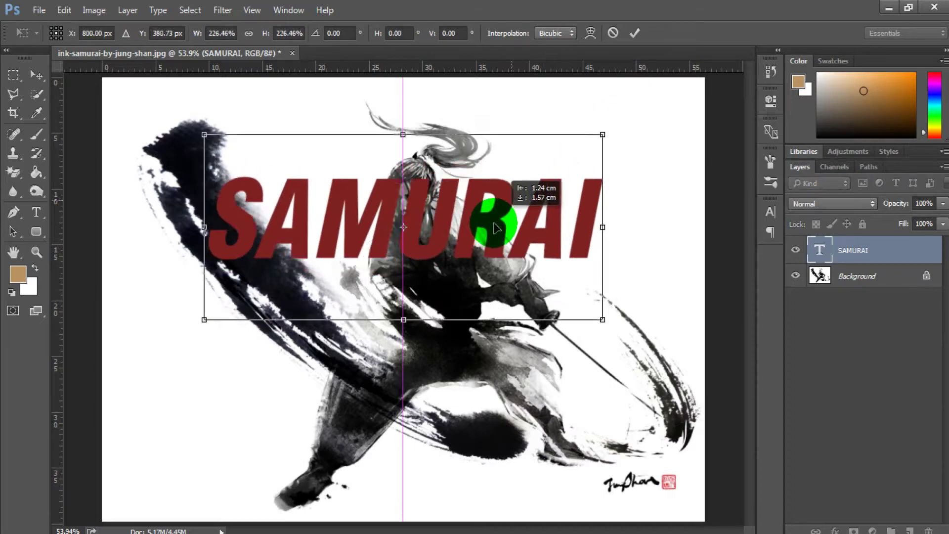
left_click_drag(608, 126, 536, 188)
double_click(455, 229)
left_click_drag(456, 229, 500, 254)
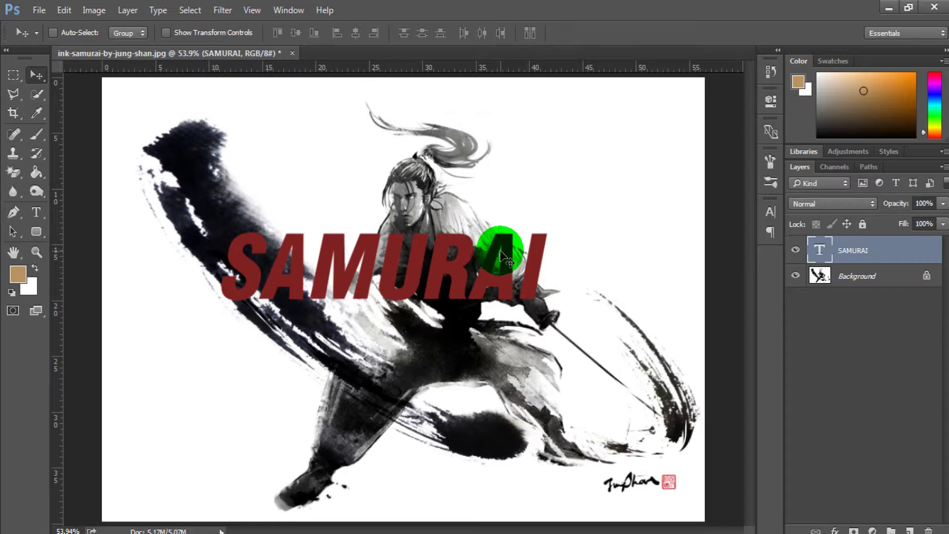
left_click(359, 258)
Rasterize the SAMURAI text layer and shift the lettering slightly on the canvas
right_click(894, 257)
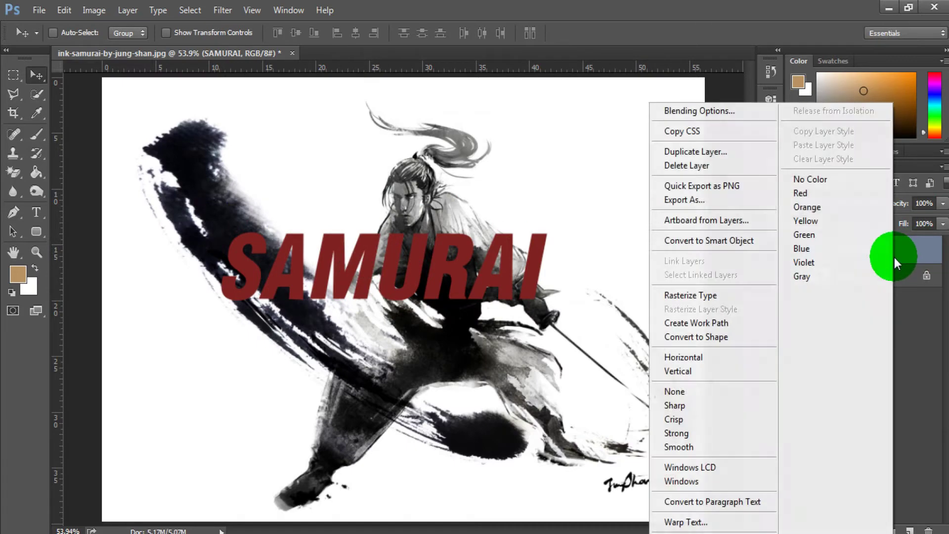
left_click(692, 295)
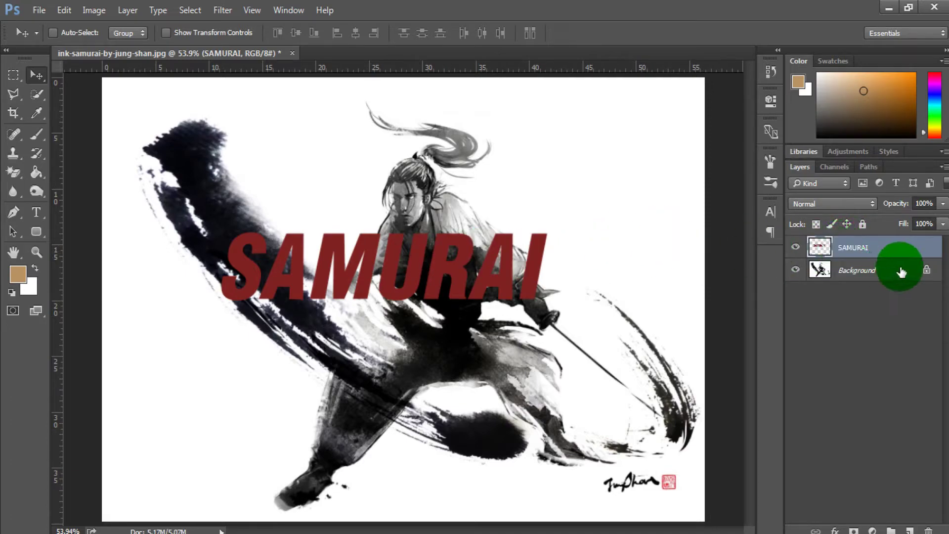
left_click_drag(404, 238, 384, 254)
left_click(796, 247)
left_click(795, 247)
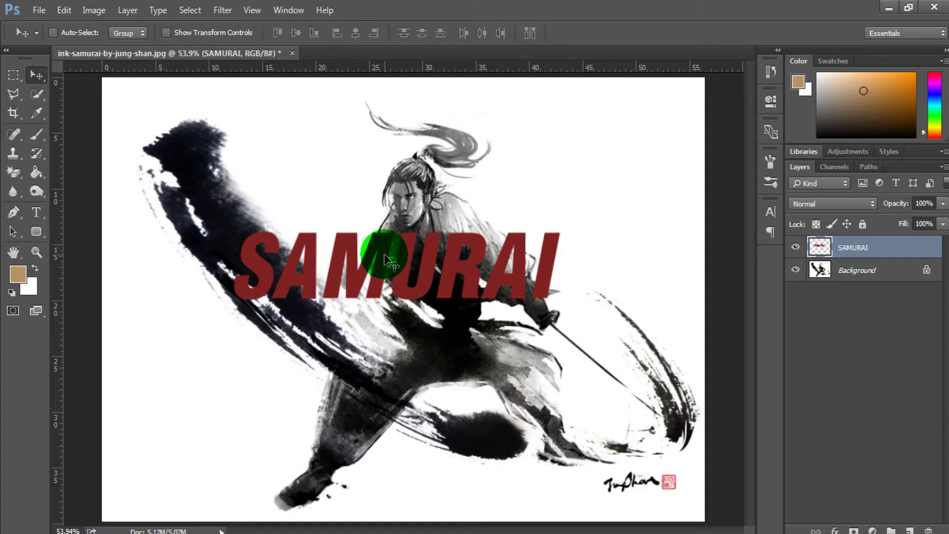
key("ctrl+t")
right_click(404, 251)
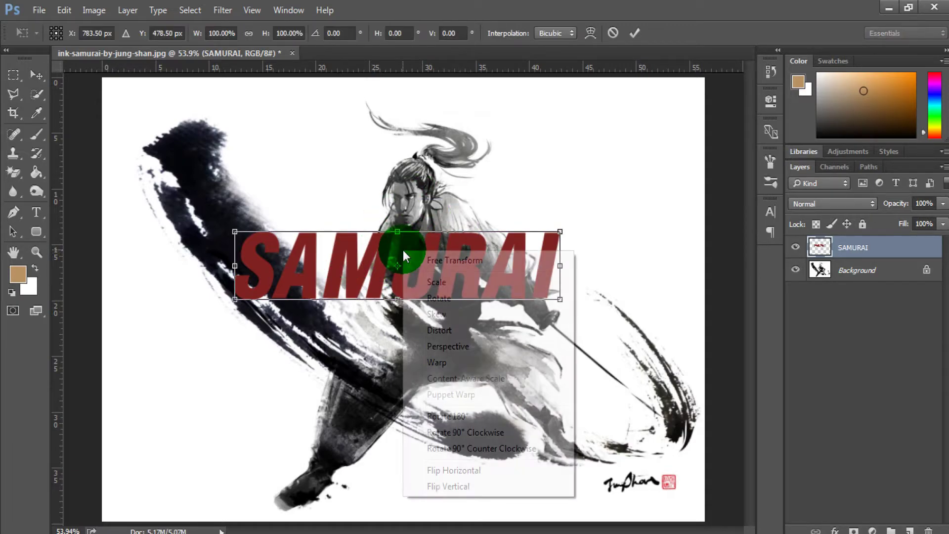
left_click(446, 347)
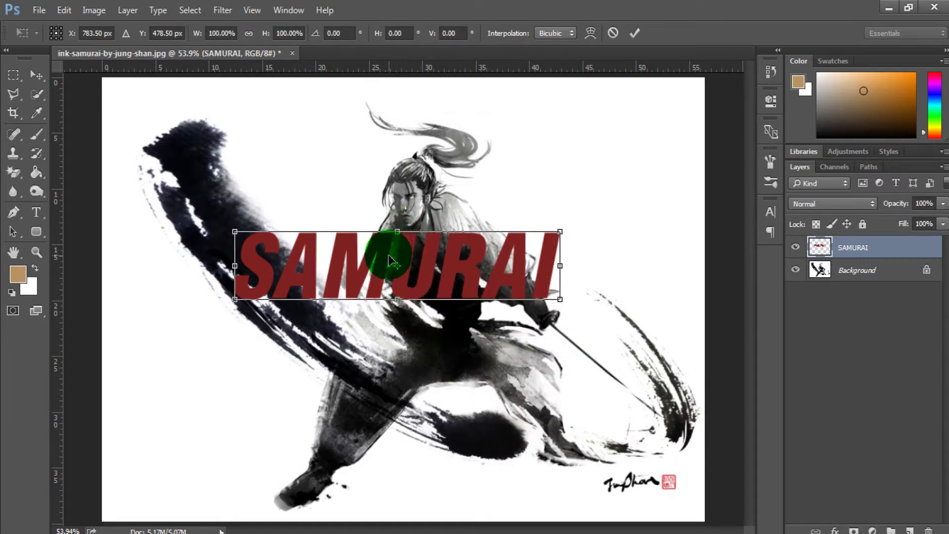
left_click_drag(396, 233, 351, 232)
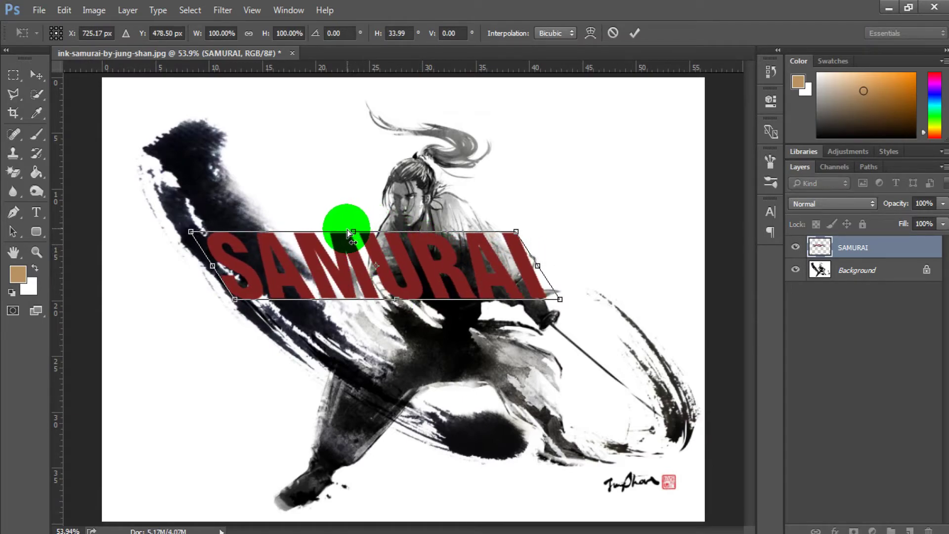
key("Escape")
Rotate the SAMURAI lettering about 39 degrees clockwise and place it along the large diagonal brush stroke
key("ctrl+t")
left_click_drag(557, 203, 585, 328)
left_click_drag(430, 312, 401, 309)
left_click_drag(514, 309, 532, 324)
left_click_drag(445, 341, 337, 331)
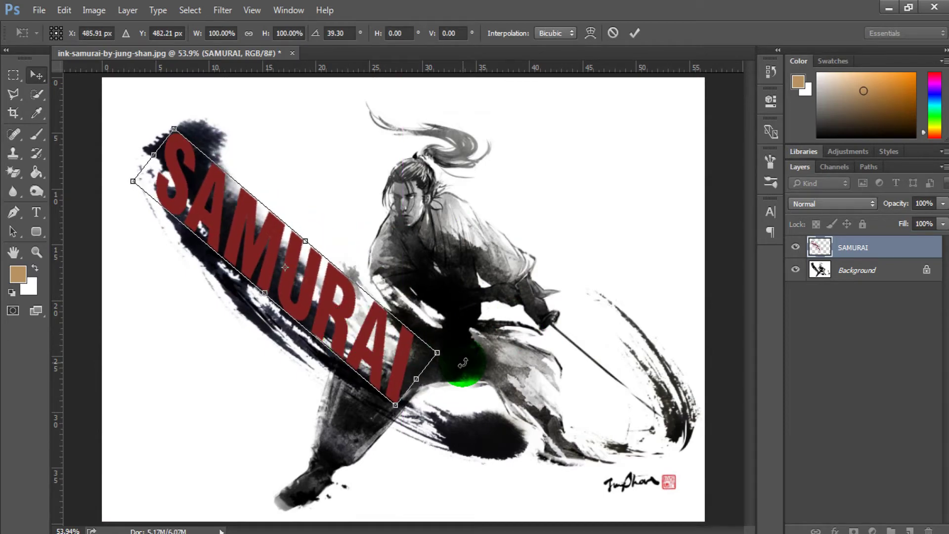
key("Return")
Fine-tune the position and rotation of the slanted lettering so it follows the brush stroke
left_click_drag(312, 285, 298, 270)
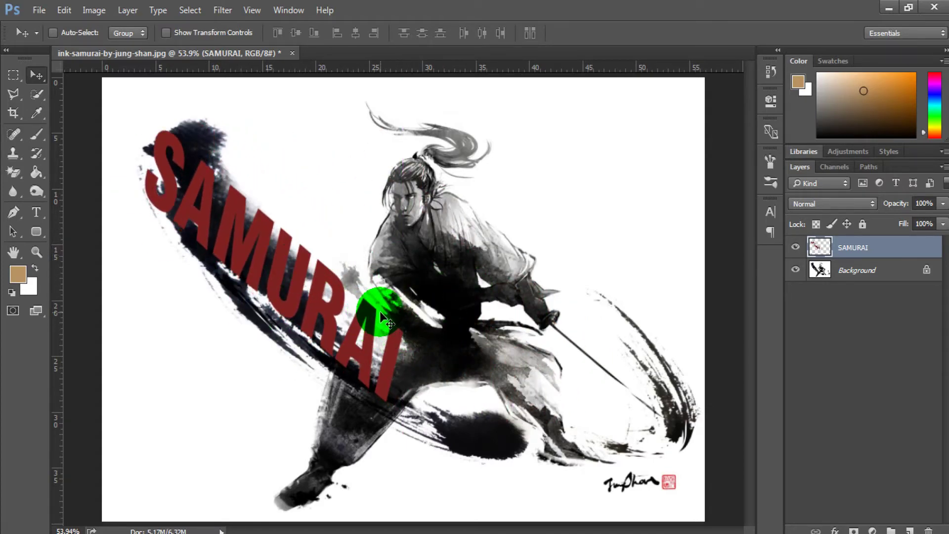
left_click_drag(379, 310, 316, 308)
key("ctrl+t")
left_click_drag(457, 171, 455, 169)
key("Return")
left_click_drag(307, 258, 305, 268)
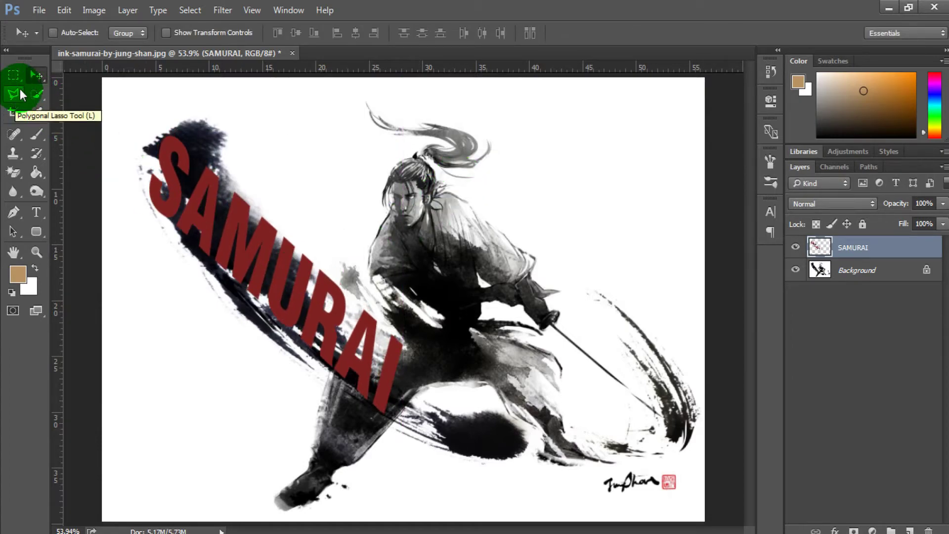
Outline the upper half of the slanted lettering with the Polygonal Lasso, running a straight diagonal edge through the letters
left_click(13, 96)
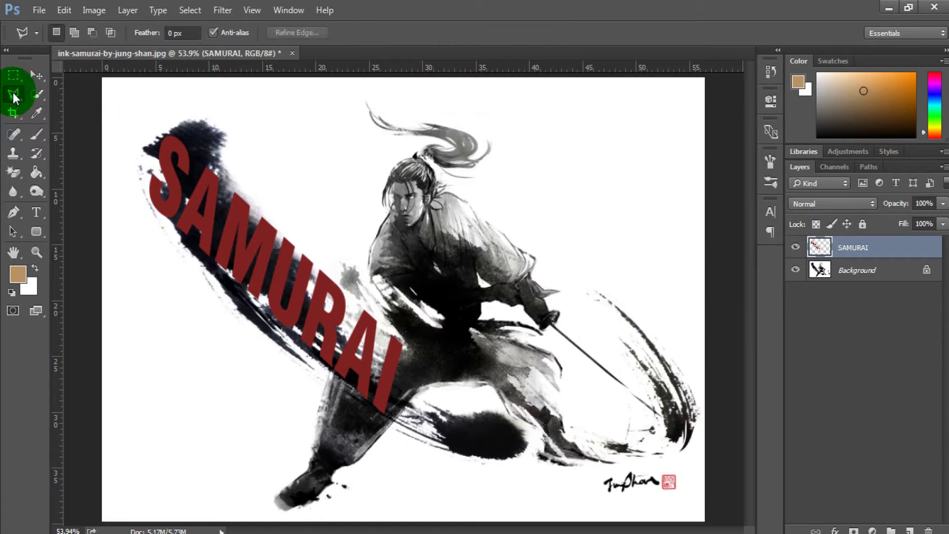
left_click(144, 151)
left_click(442, 425)
left_click(420, 319)
left_click(322, 217)
left_click(257, 131)
left_click(192, 96)
left_click(153, 119)
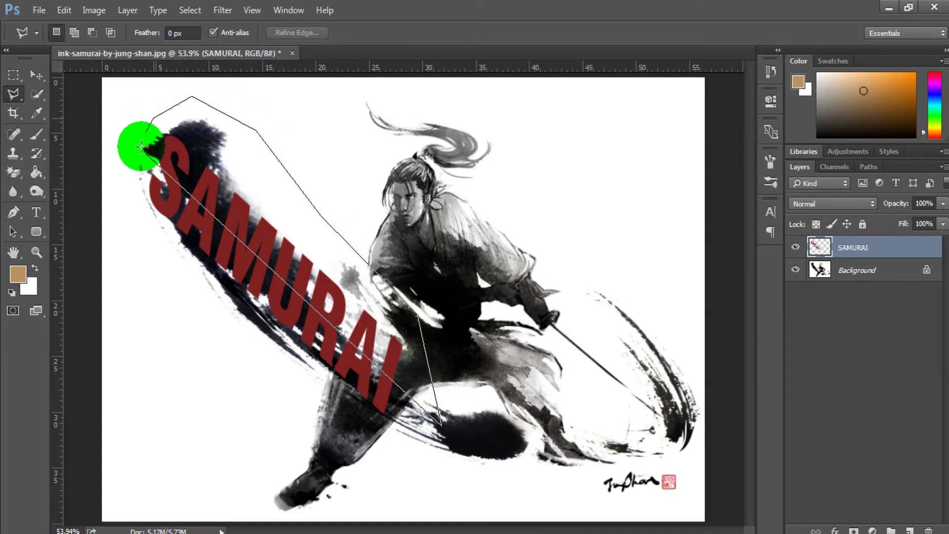
left_click(145, 152)
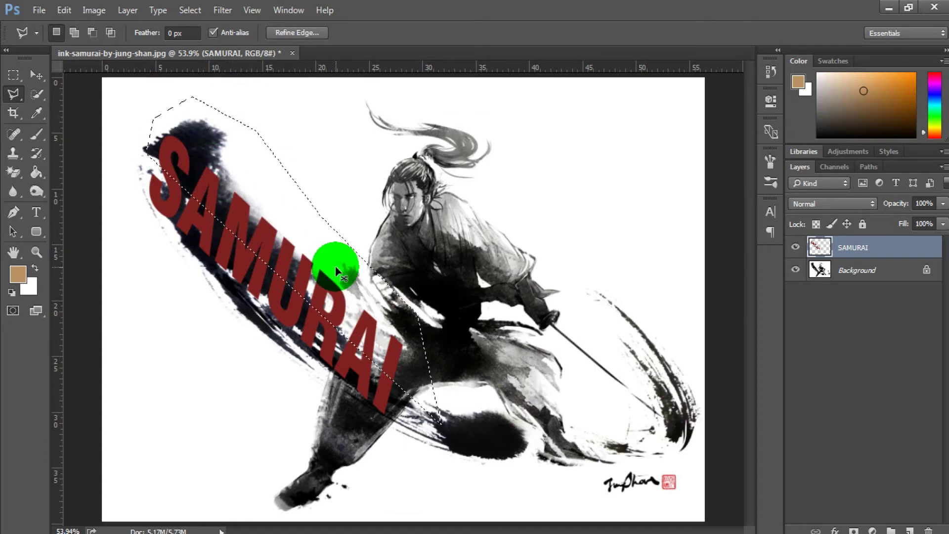
Cut the selected upper half of the letters, paste it in place as a new layer, and inspect the seam up close
key("ctrl+x")
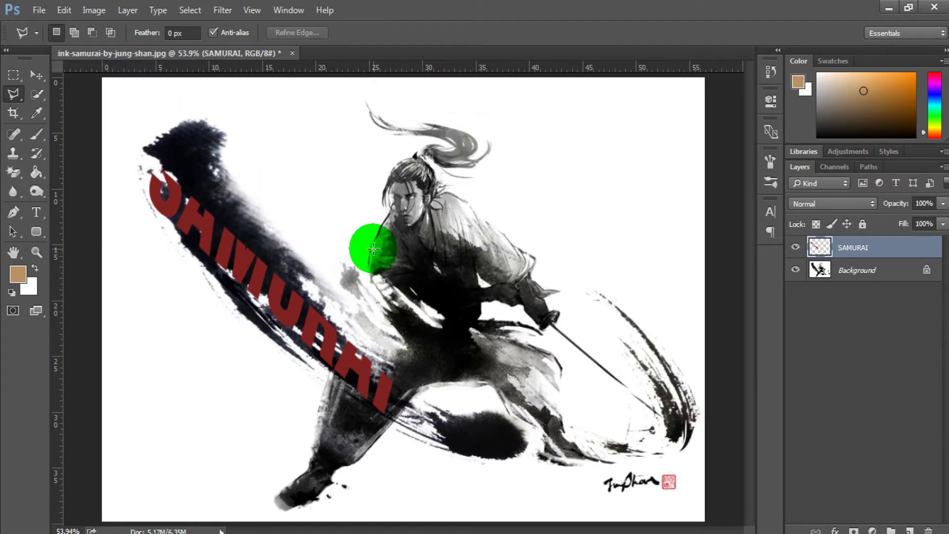
key("ctrl+shift+v")
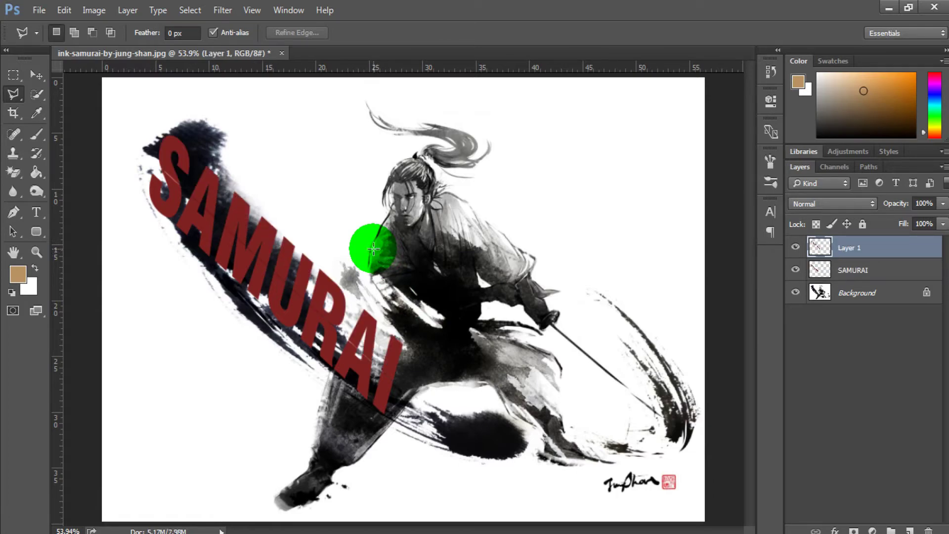
key("v")
key("ctrl+space")
left_click_drag(202, 212, 371, 328)
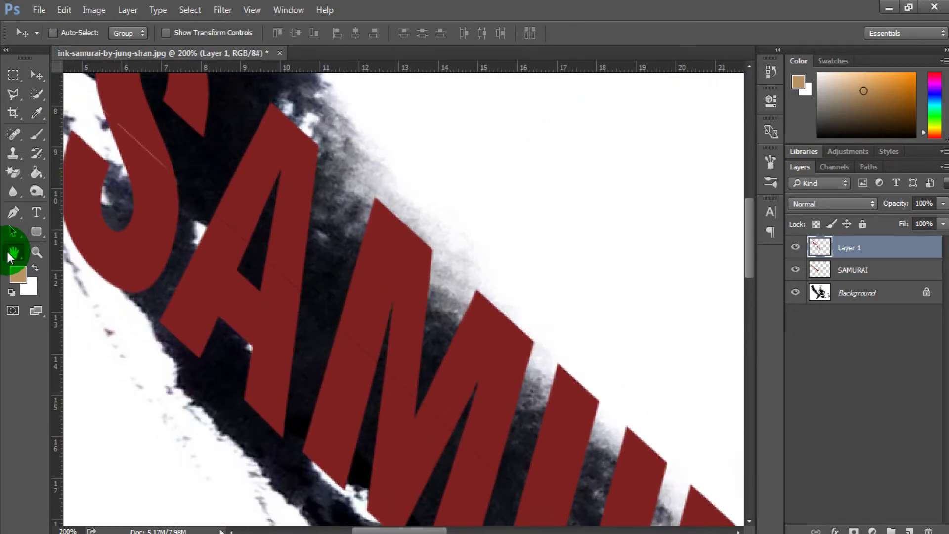
double_click(13, 253)
Offset the upper letter half slightly along the cut so that the word looks sliced in two
key("v")
left_click_drag(259, 241, 264, 249)
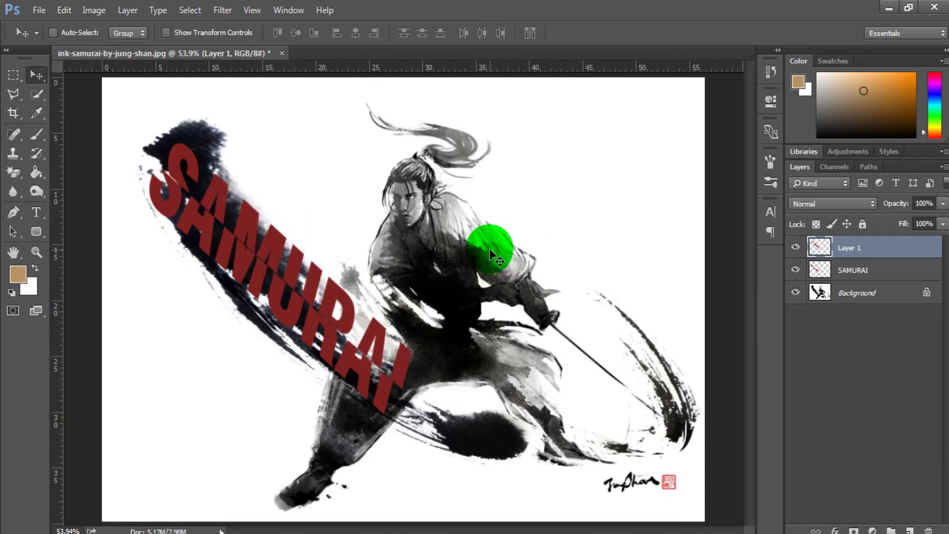
left_click_drag(249, 229, 247, 221)
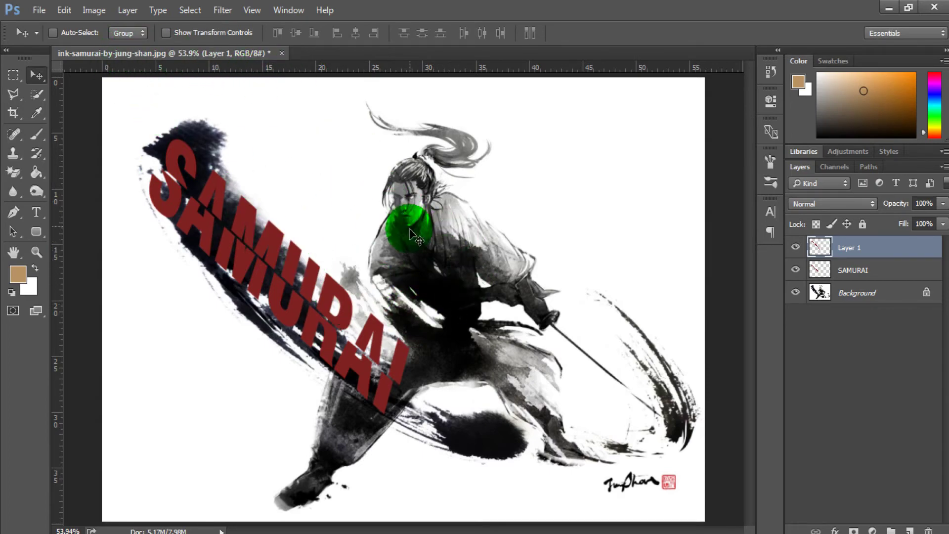
Apply a Motion Blur to the upper letter half on Layer 1 with an angle of -38° and a distance of 19 pixels
left_click(221, 11)
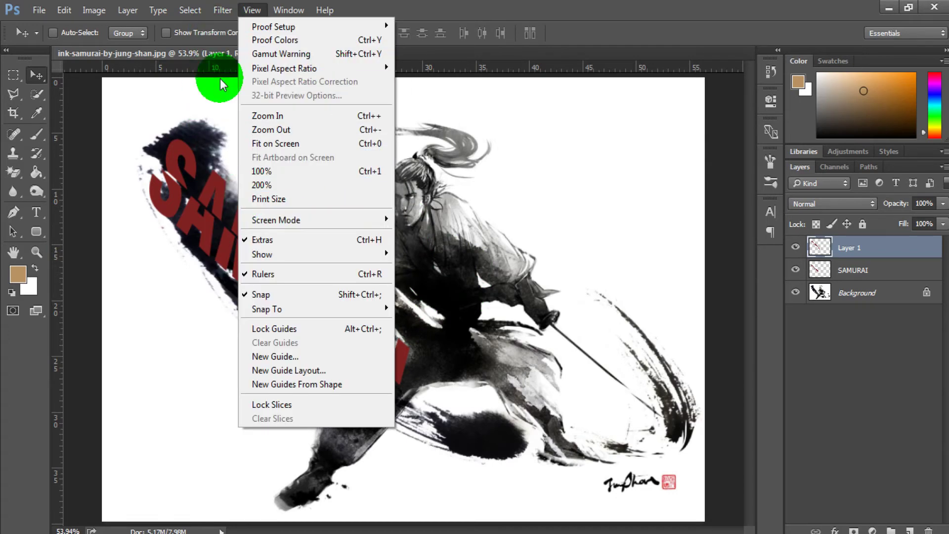
mouse_move(256, 168)
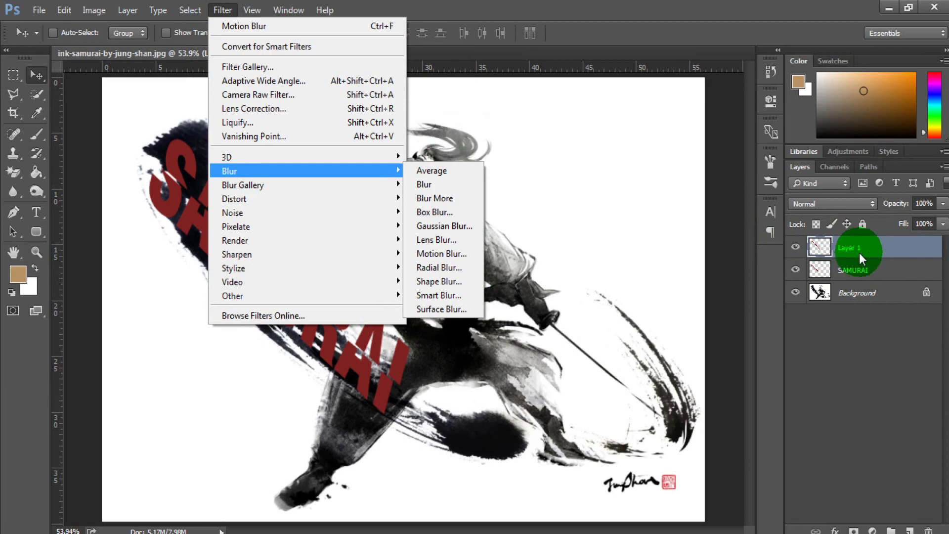
left_click(847, 245)
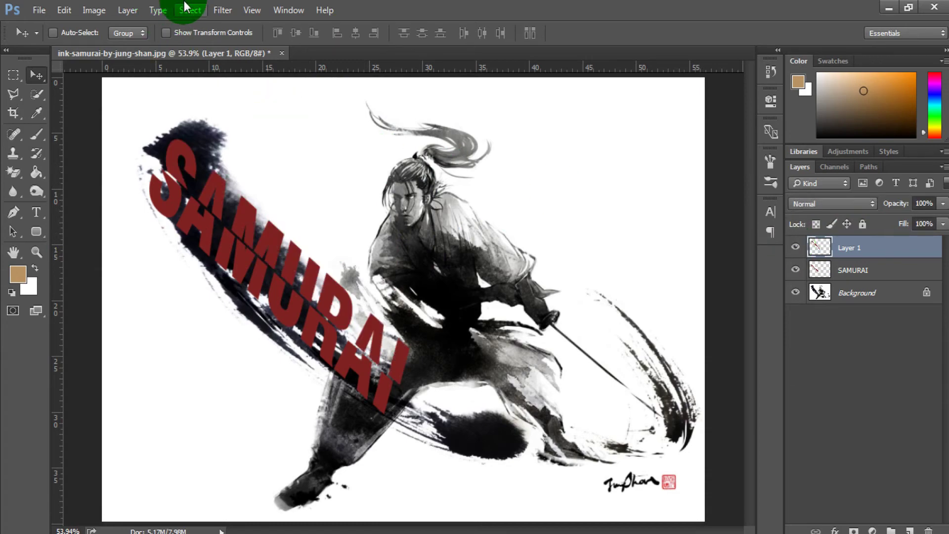
left_click(222, 10)
mouse_move(280, 170)
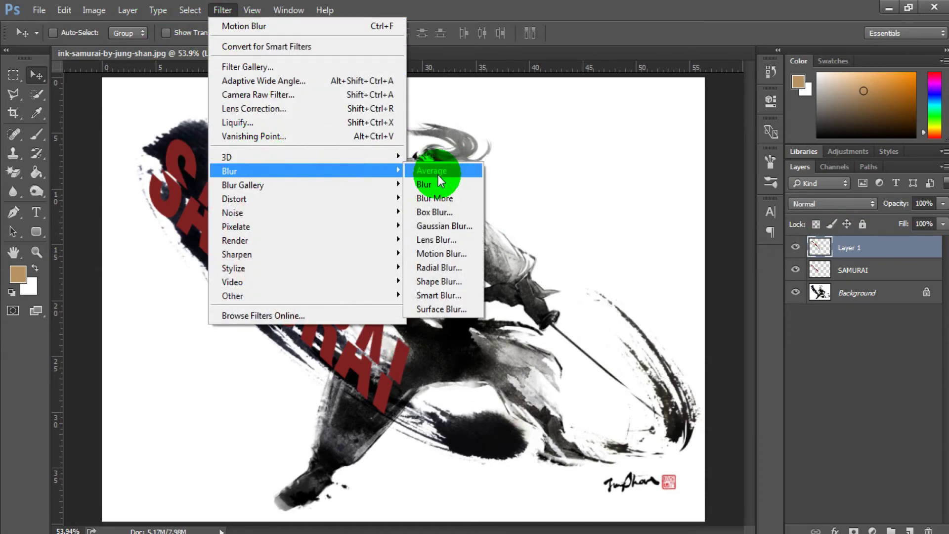
left_click(444, 256)
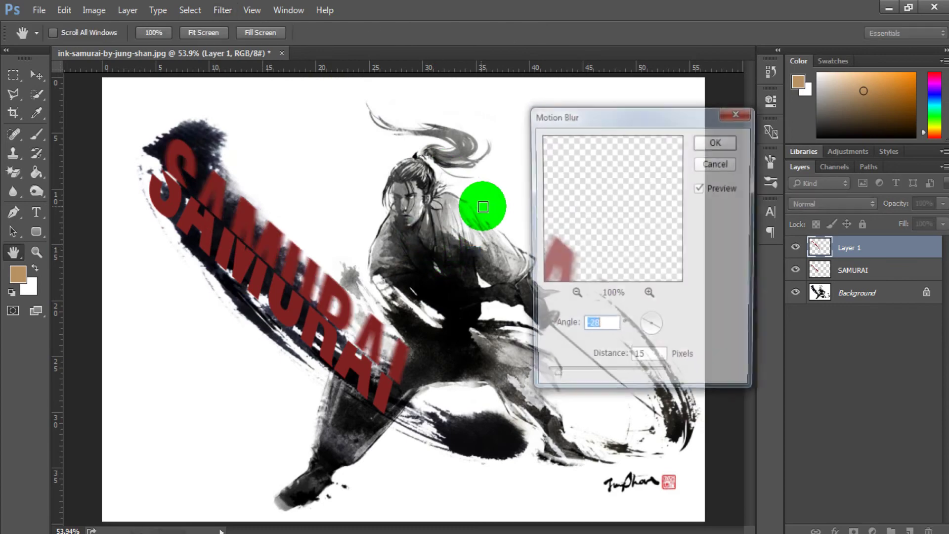
left_click_drag(595, 125, 550, 108)
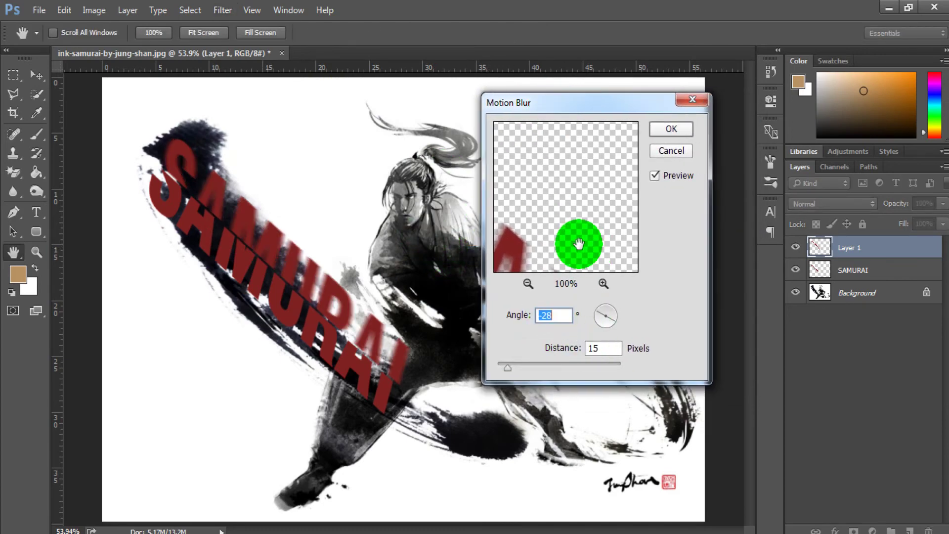
left_click_drag(520, 250, 557, 223)
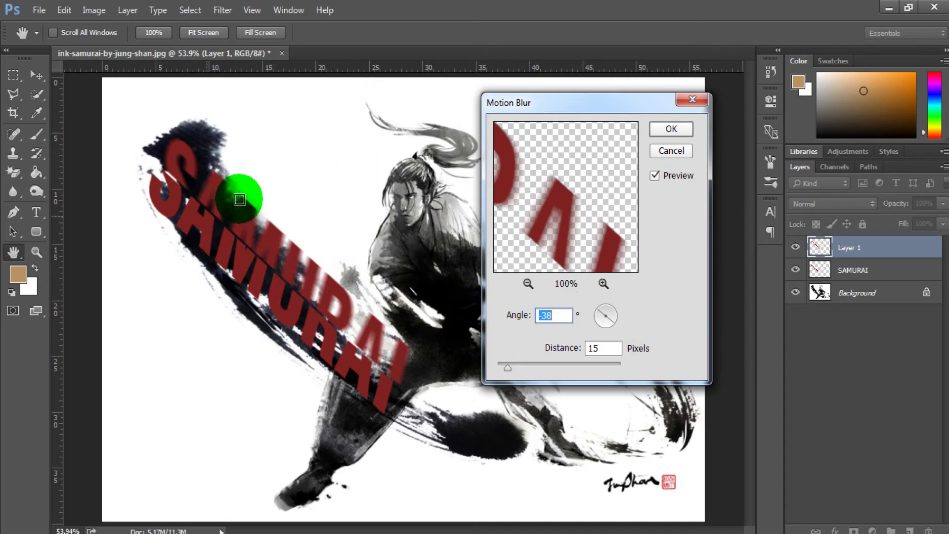
left_click_drag(504, 367, 513, 369)
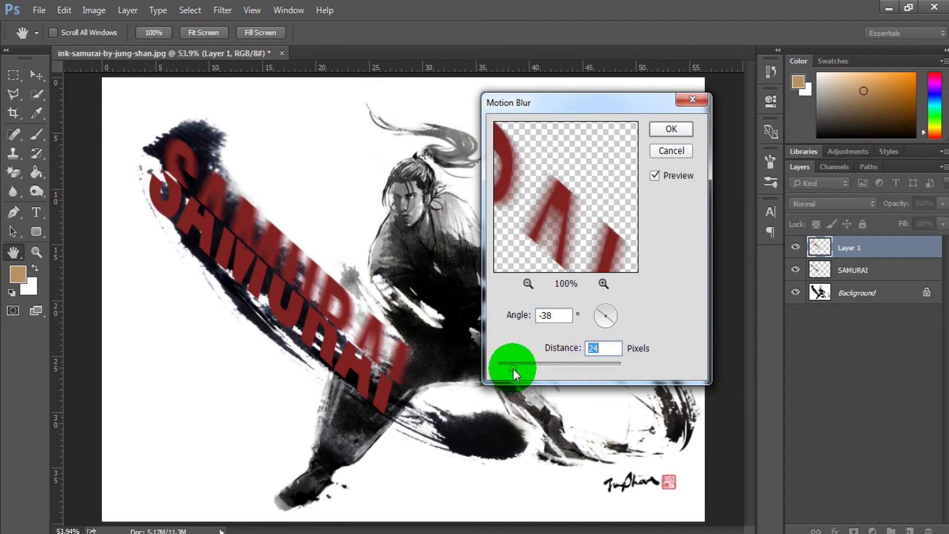
left_click_drag(511, 369, 508, 369)
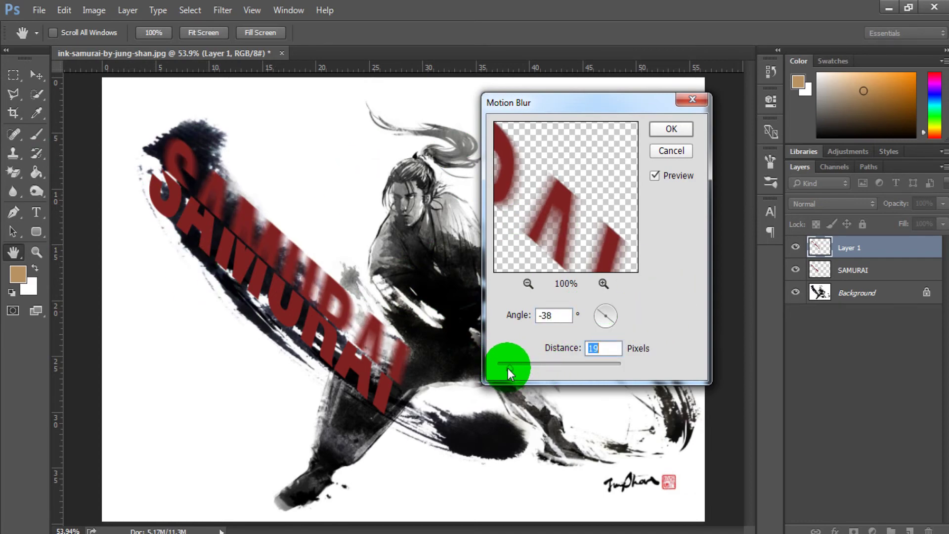
left_click(665, 130)
left_click_drag(238, 253, 279, 250)
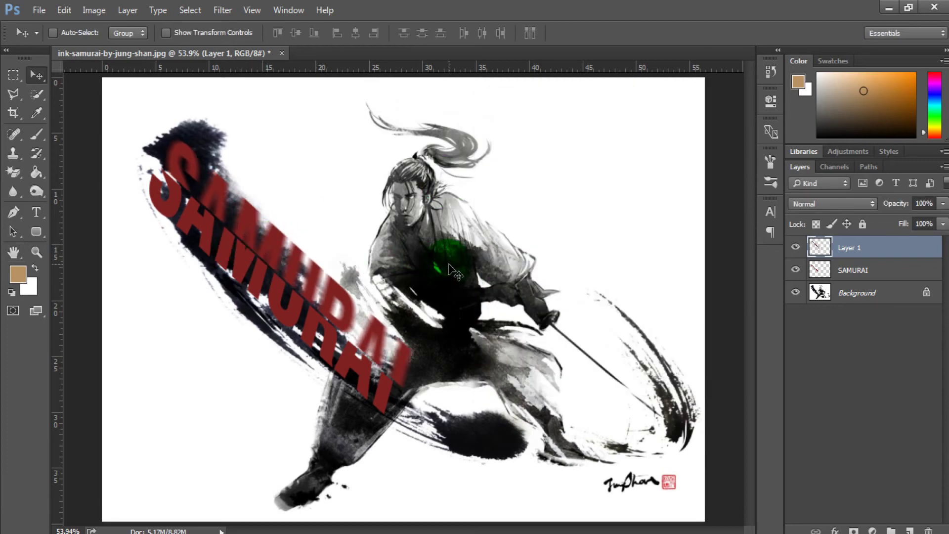